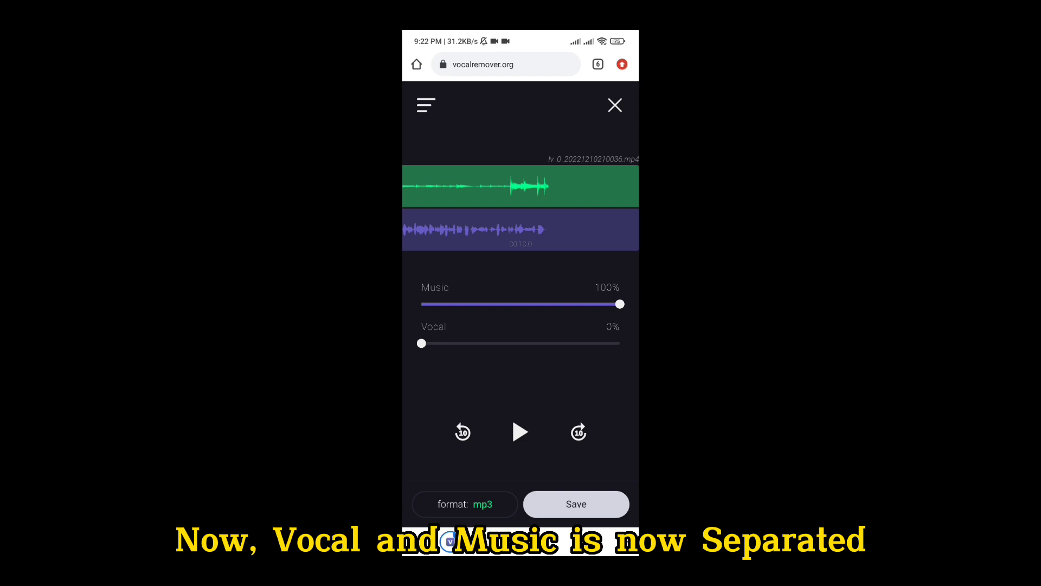
# Raise the Vocal slider to 100% and play the original mix of music and vocals
pyautogui.click(618, 343)
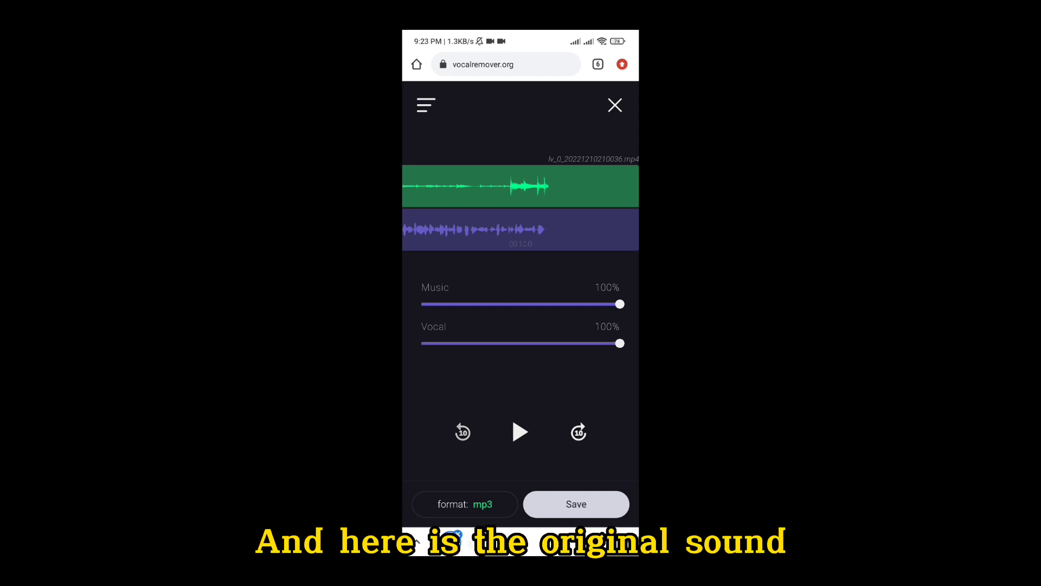
pyautogui.click(520, 432)
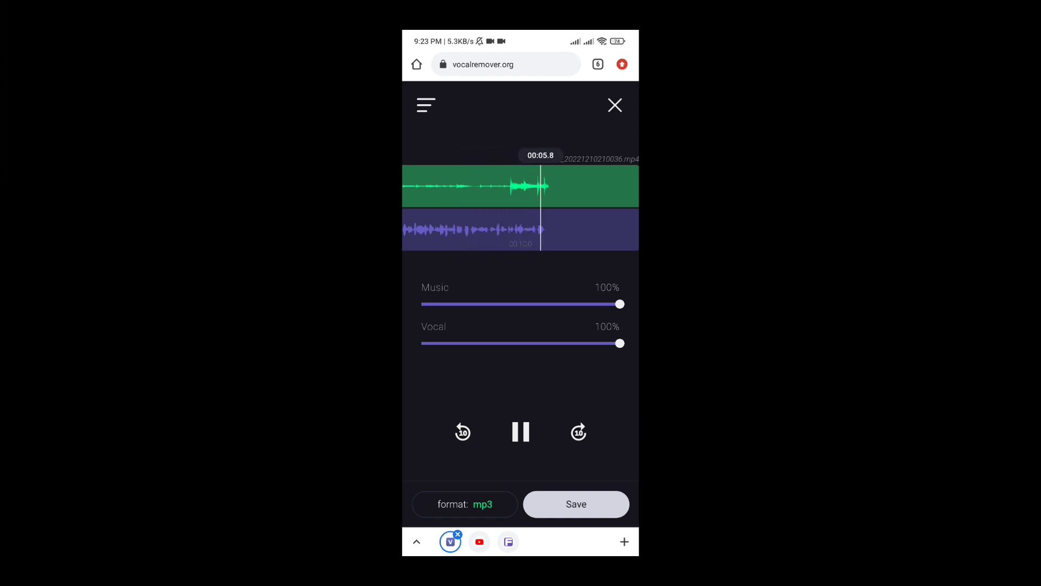
# Pause, drop the Vocal slider to 0%, and replay the music-only track from the start
pyautogui.click(520, 432)
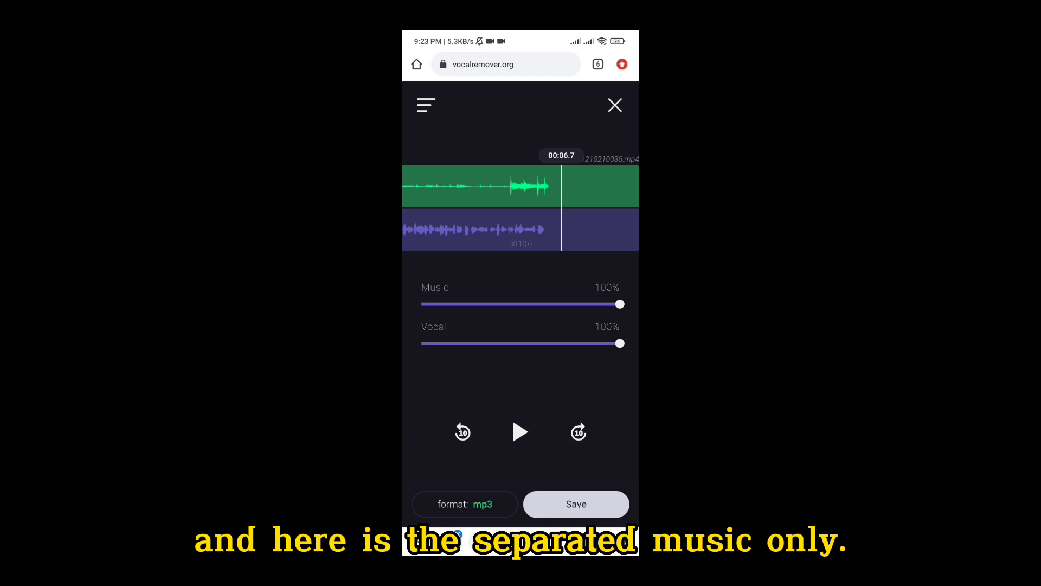
pyautogui.moveTo(620, 344); pyautogui.dragTo(422, 344)
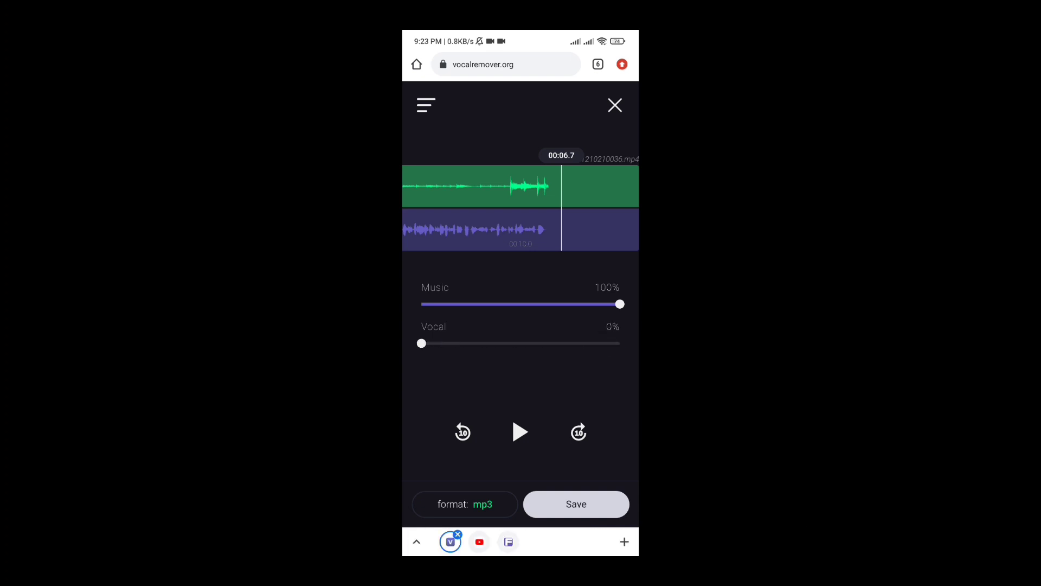
pyautogui.click(462, 432)
pyautogui.click(521, 432)
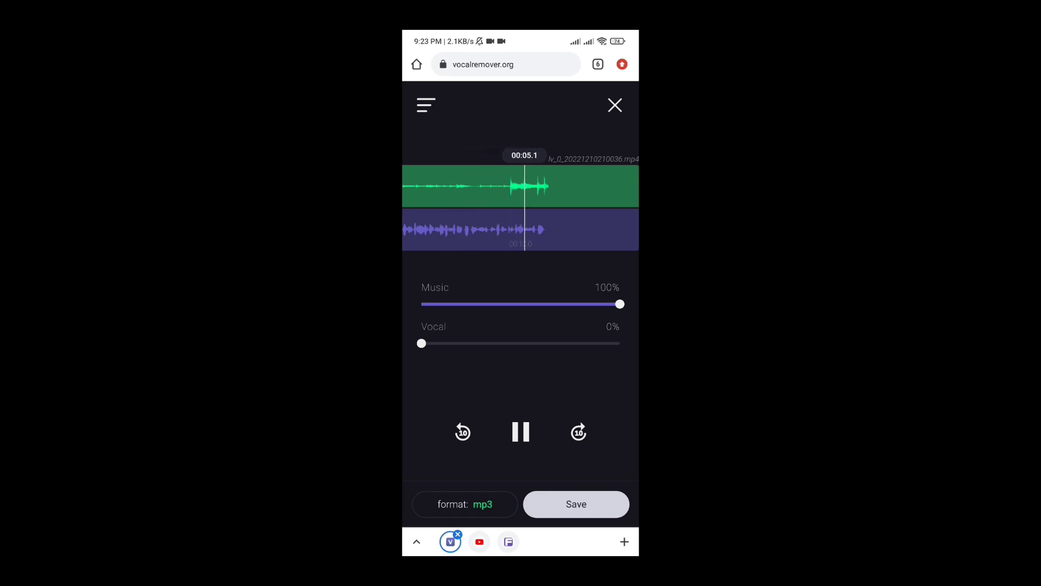
# Drop the Music slider to 0%, then play the vocal-only track from the start and pause it
pyautogui.click(463, 432)
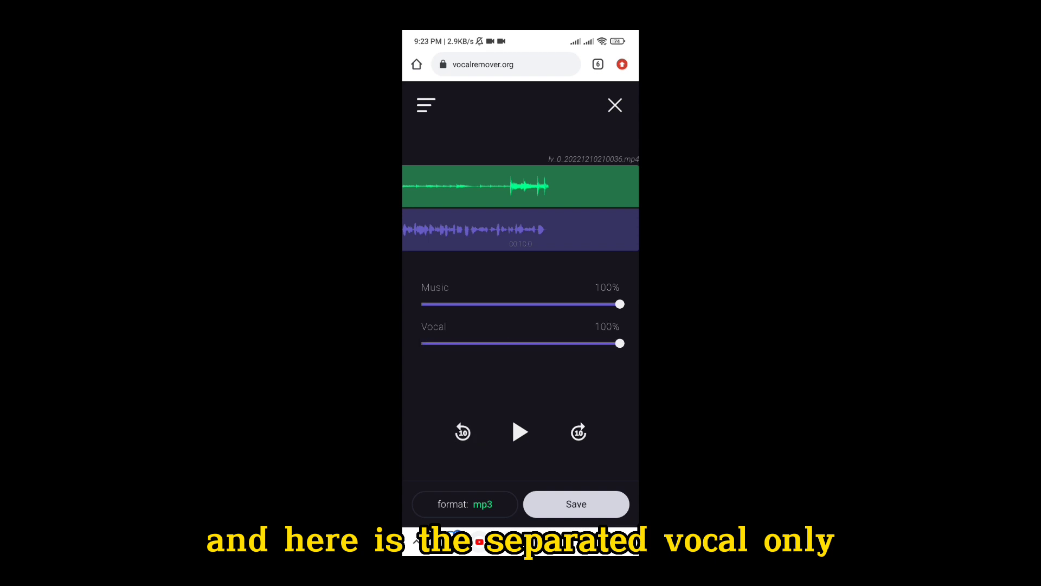
pyautogui.moveTo(620, 304); pyautogui.dragTo(422, 304)
pyautogui.click(520, 432)
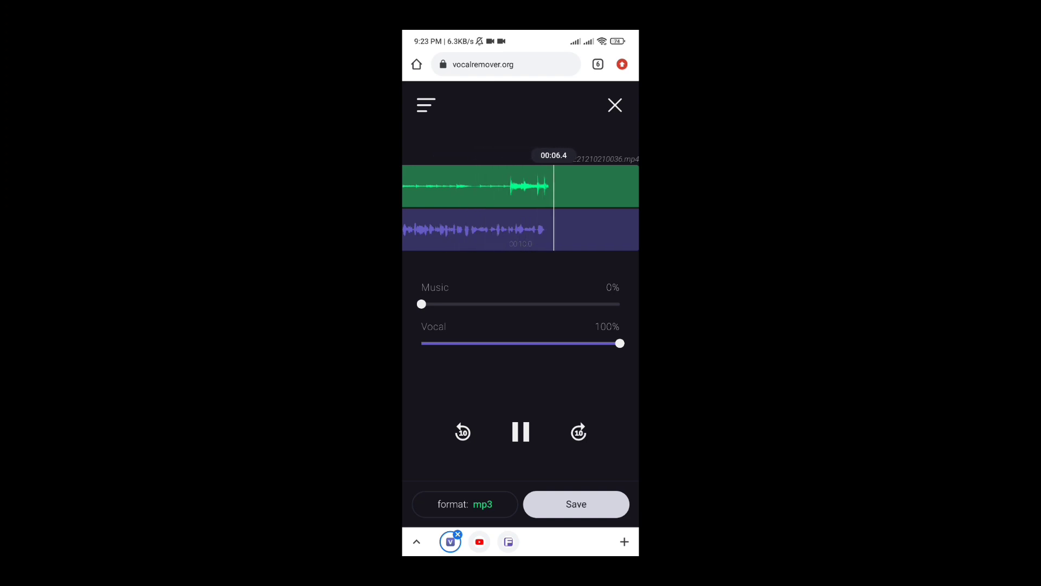
pyautogui.click(520, 432)
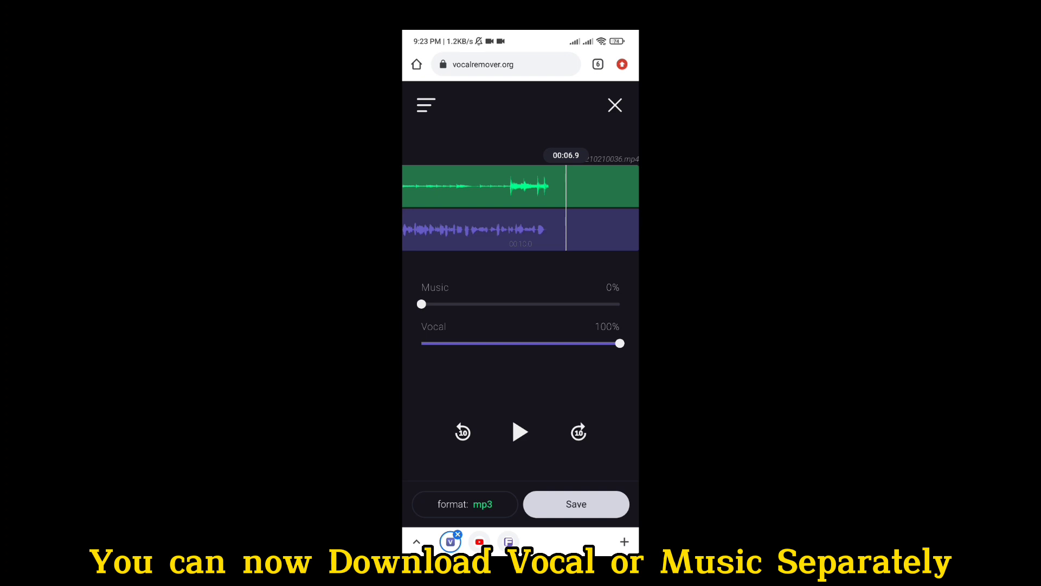